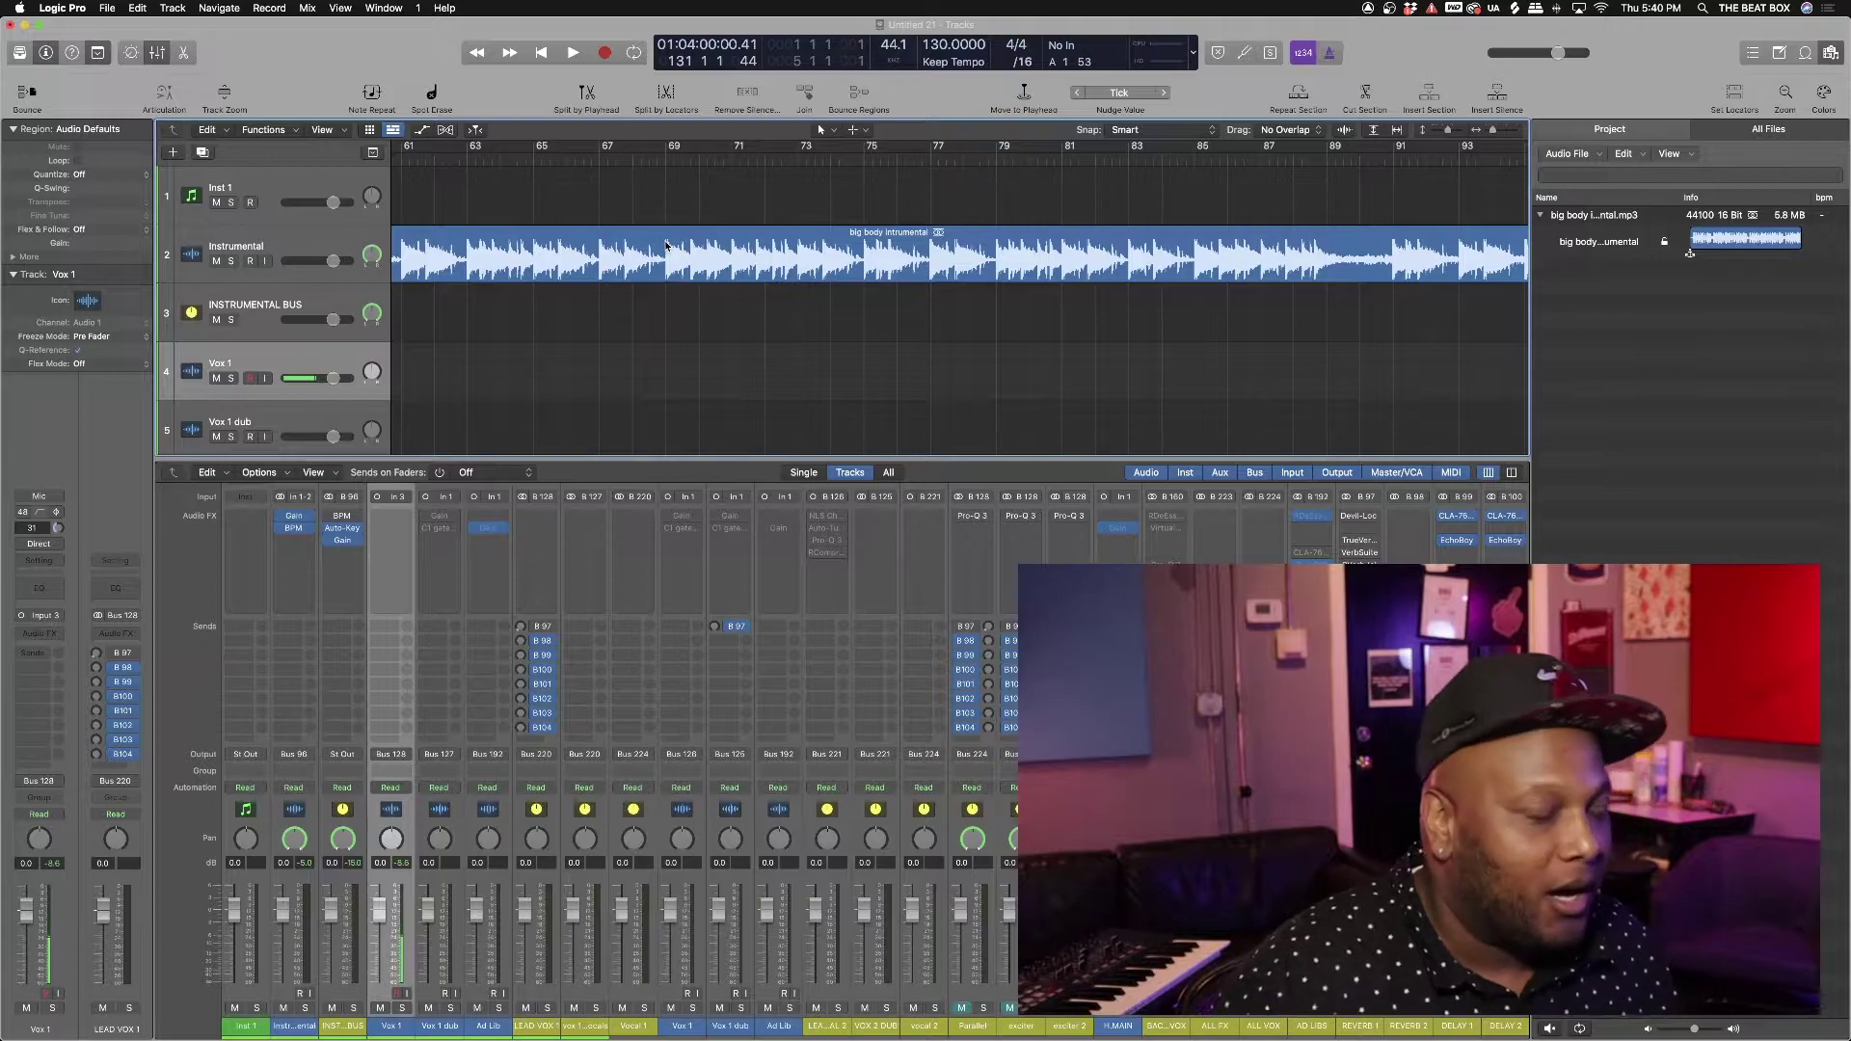
Split the Instrumental region at bar 69 and select the part before the cut.
left_click(665, 242)
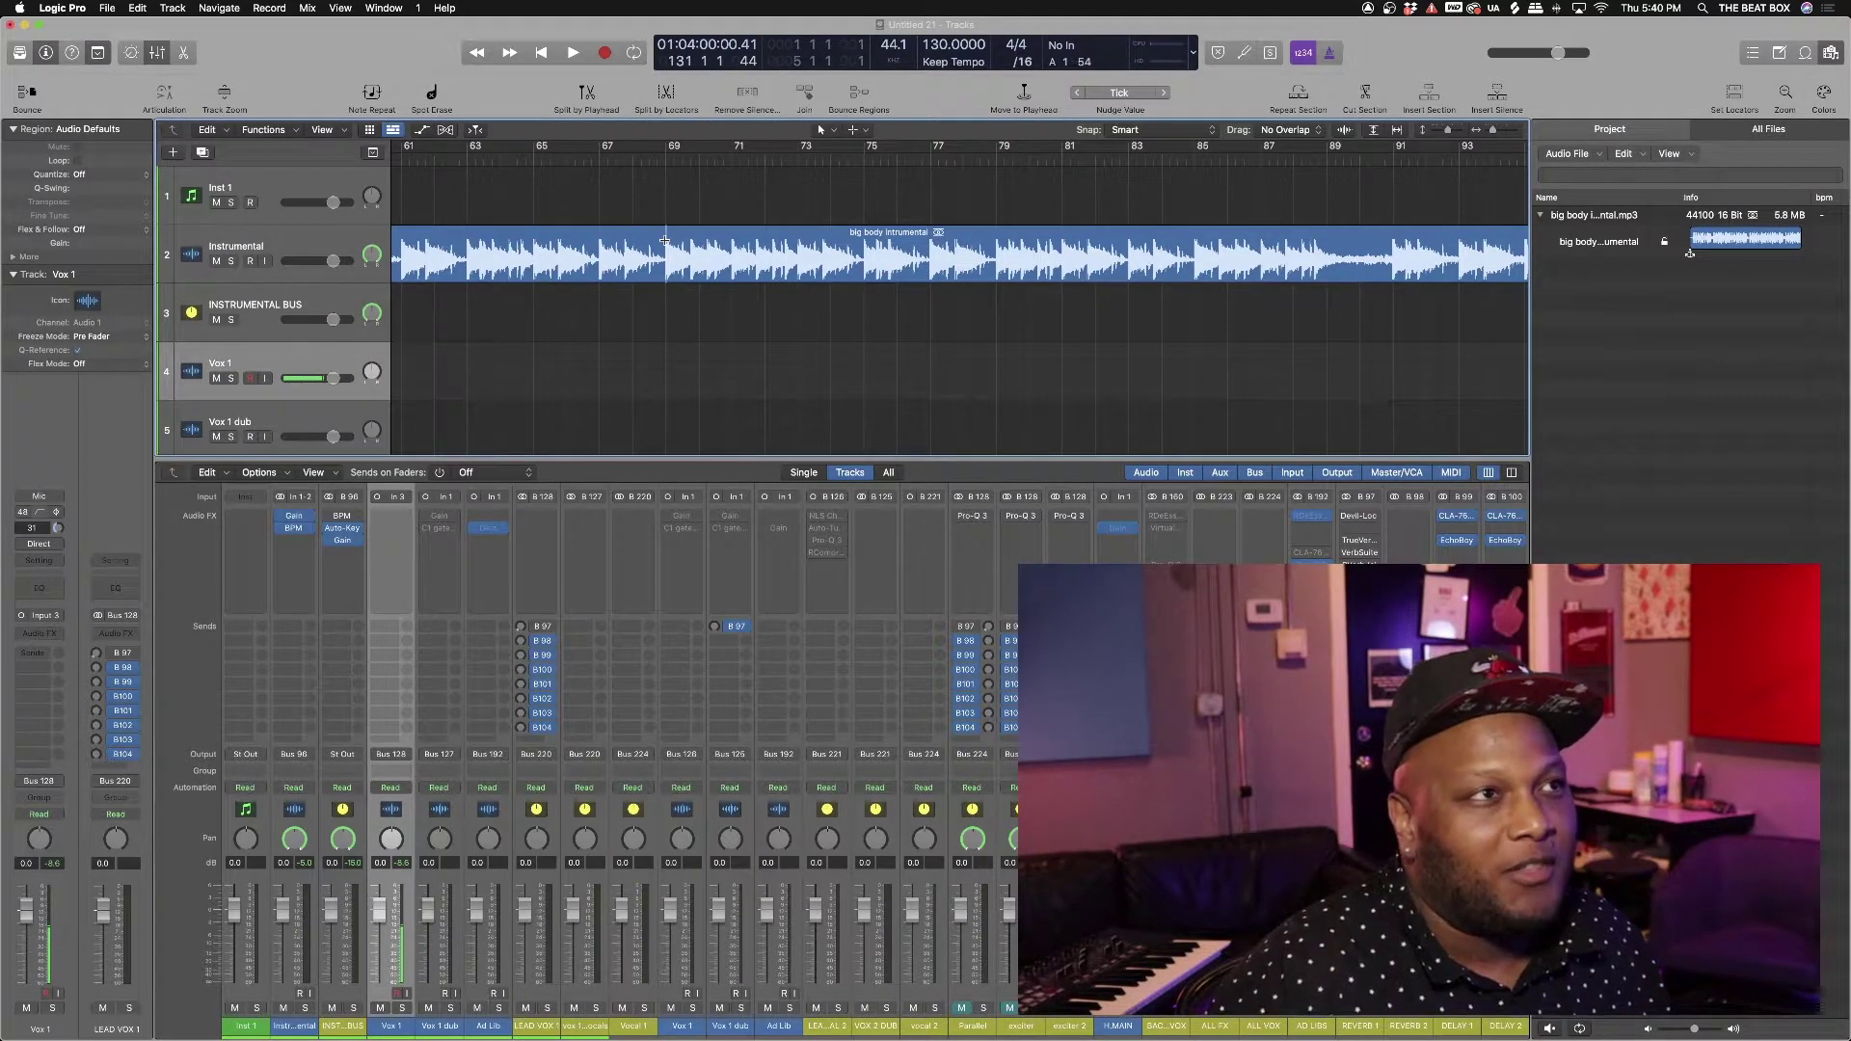
left_click(665, 242)
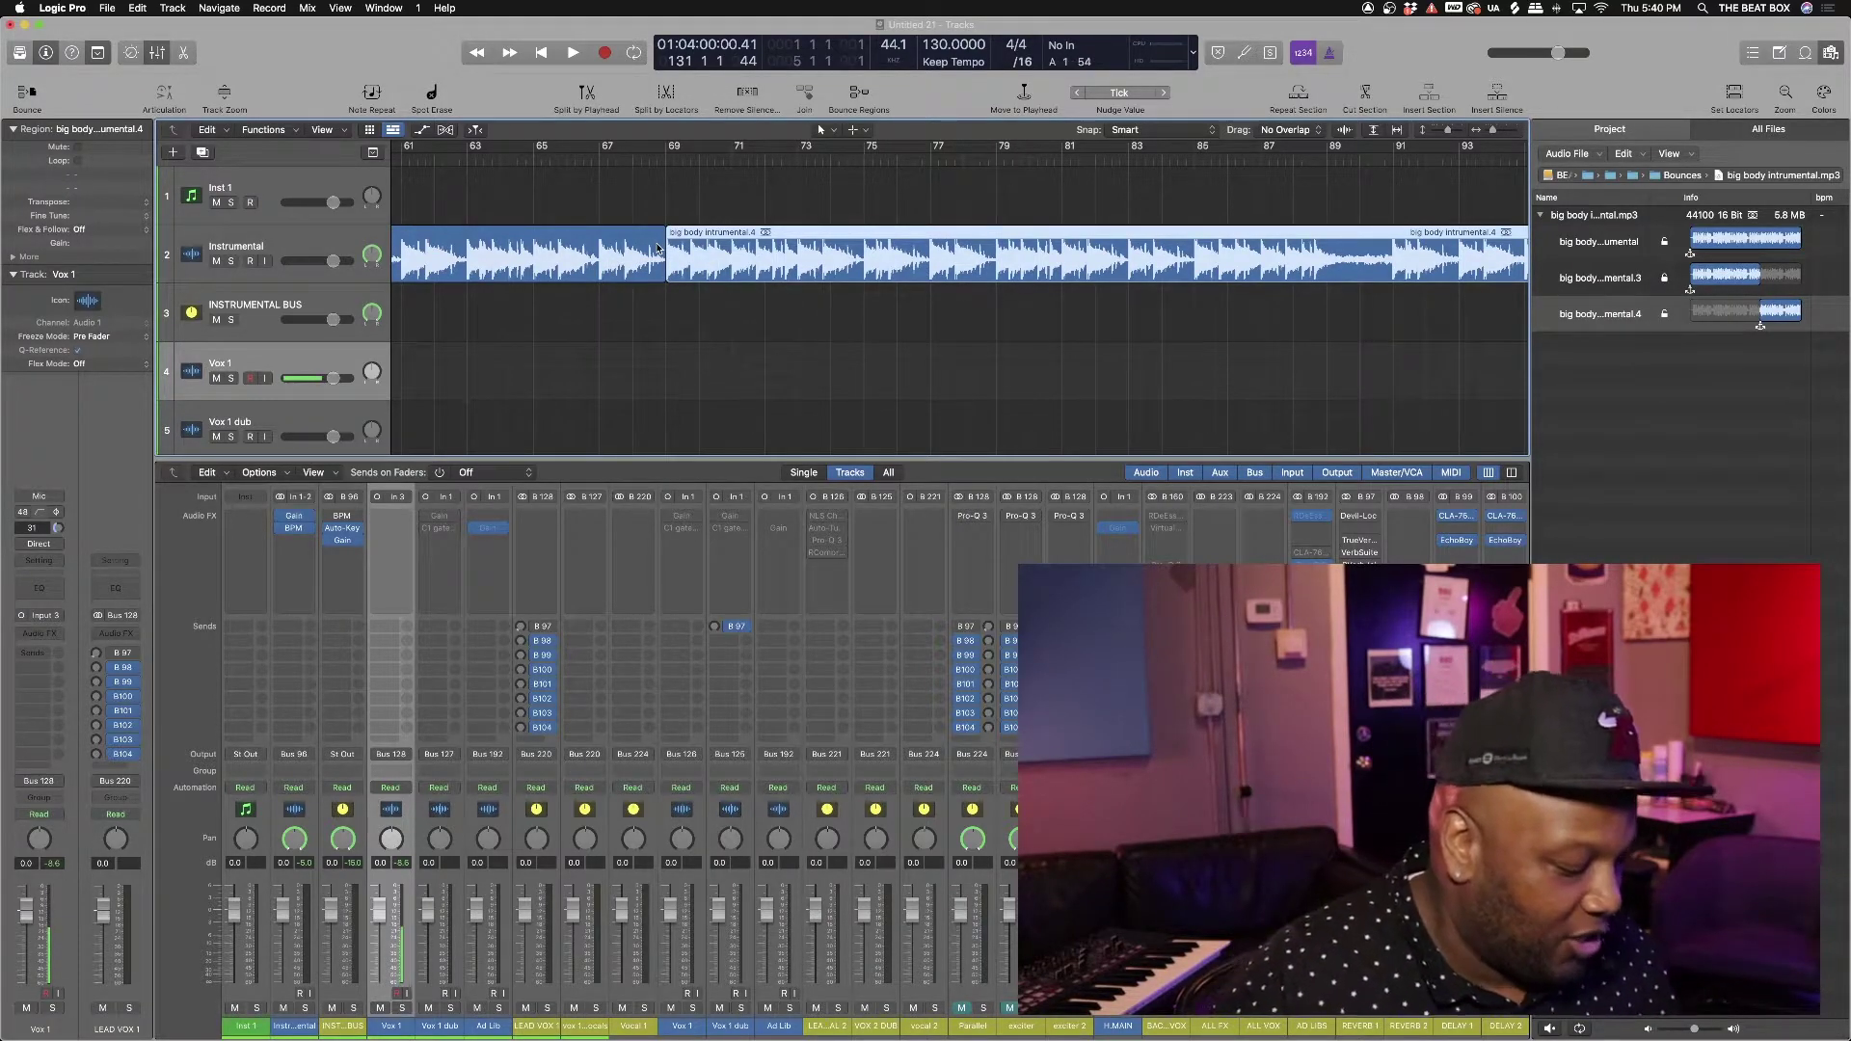
left_click(653, 238)
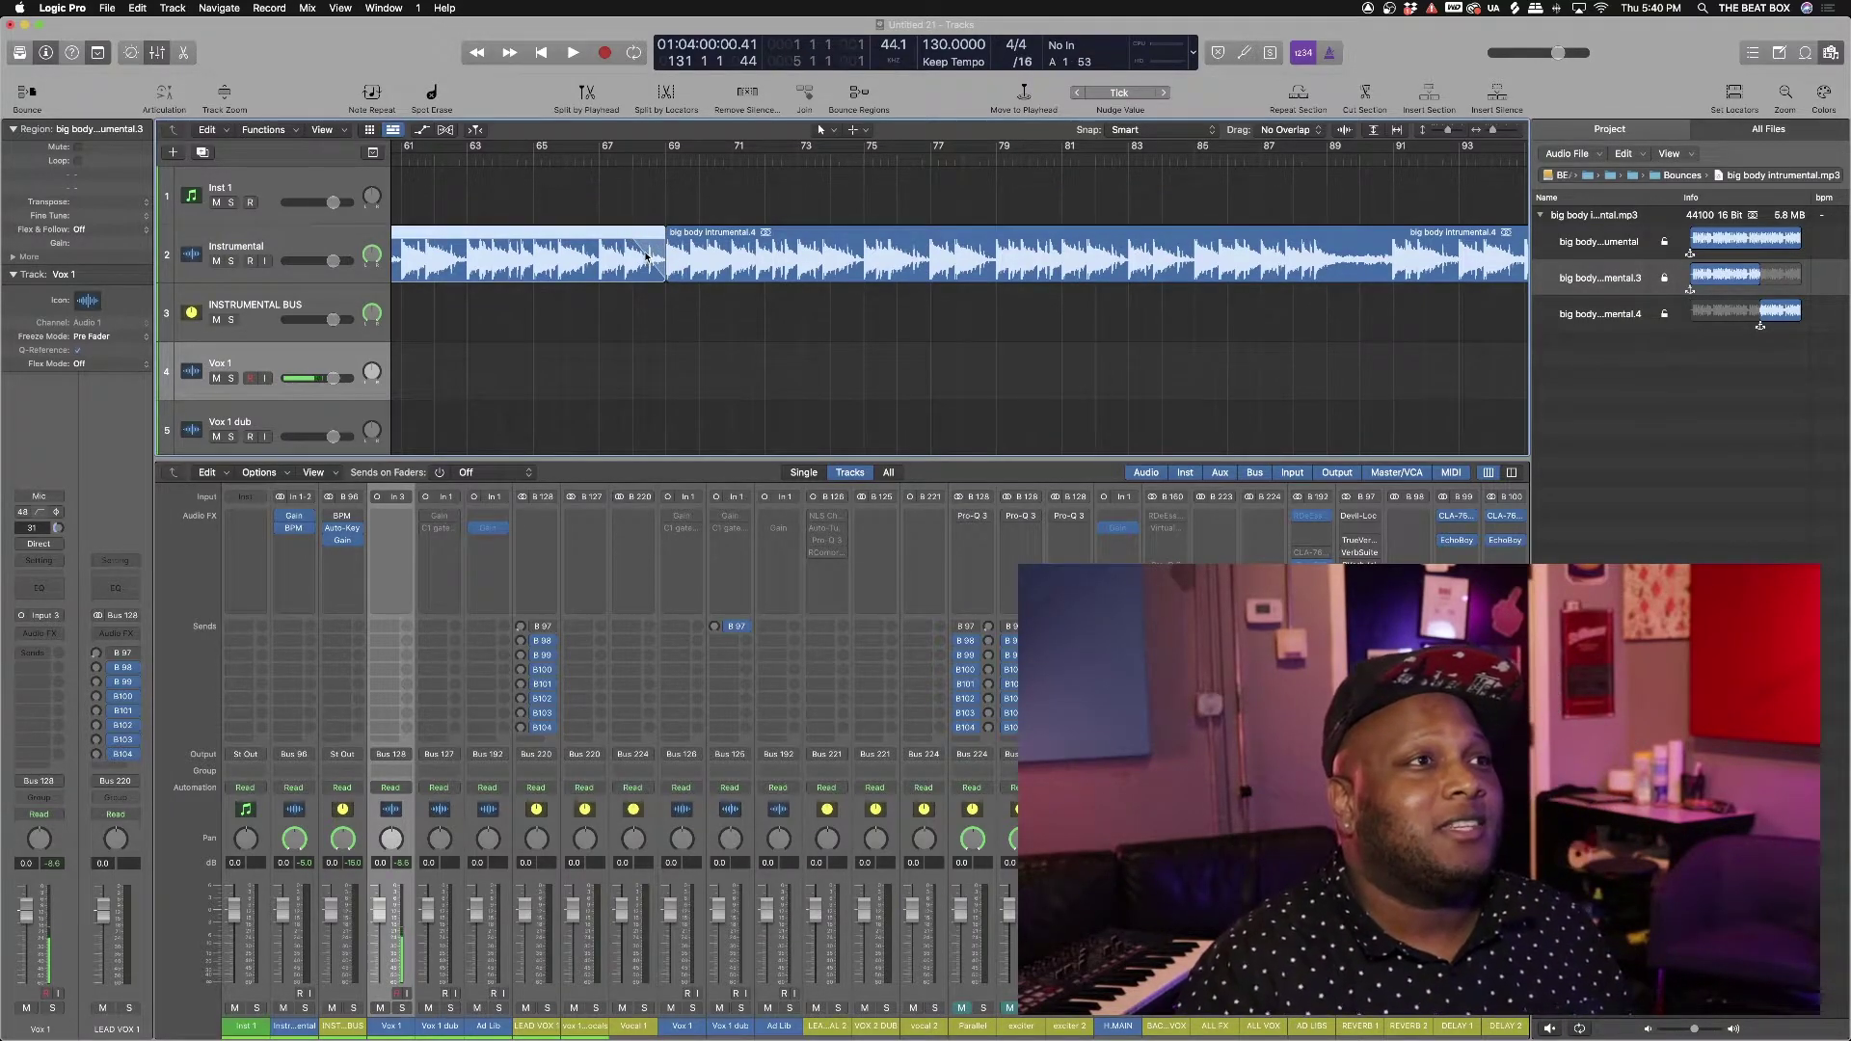
Apply a Slow Down fade at the cut and play back from bar 67.
right_click(651, 257)
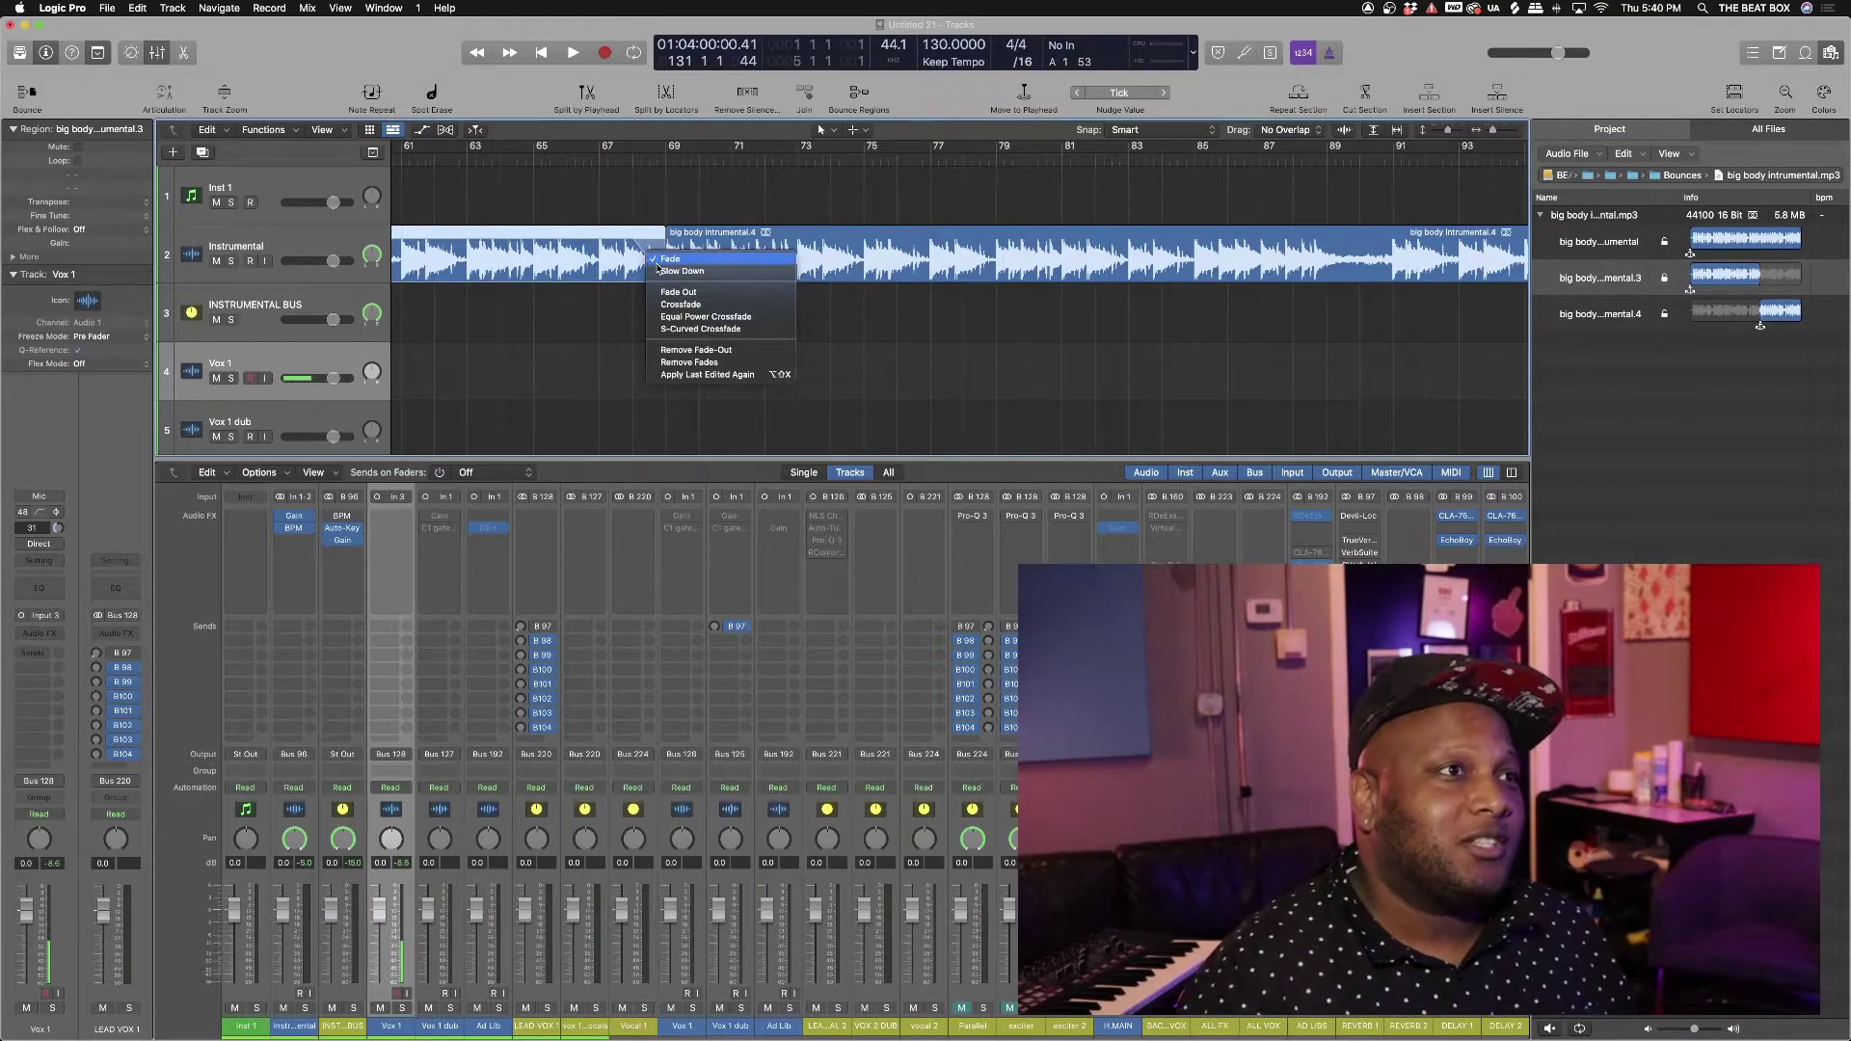
left_click(657, 272)
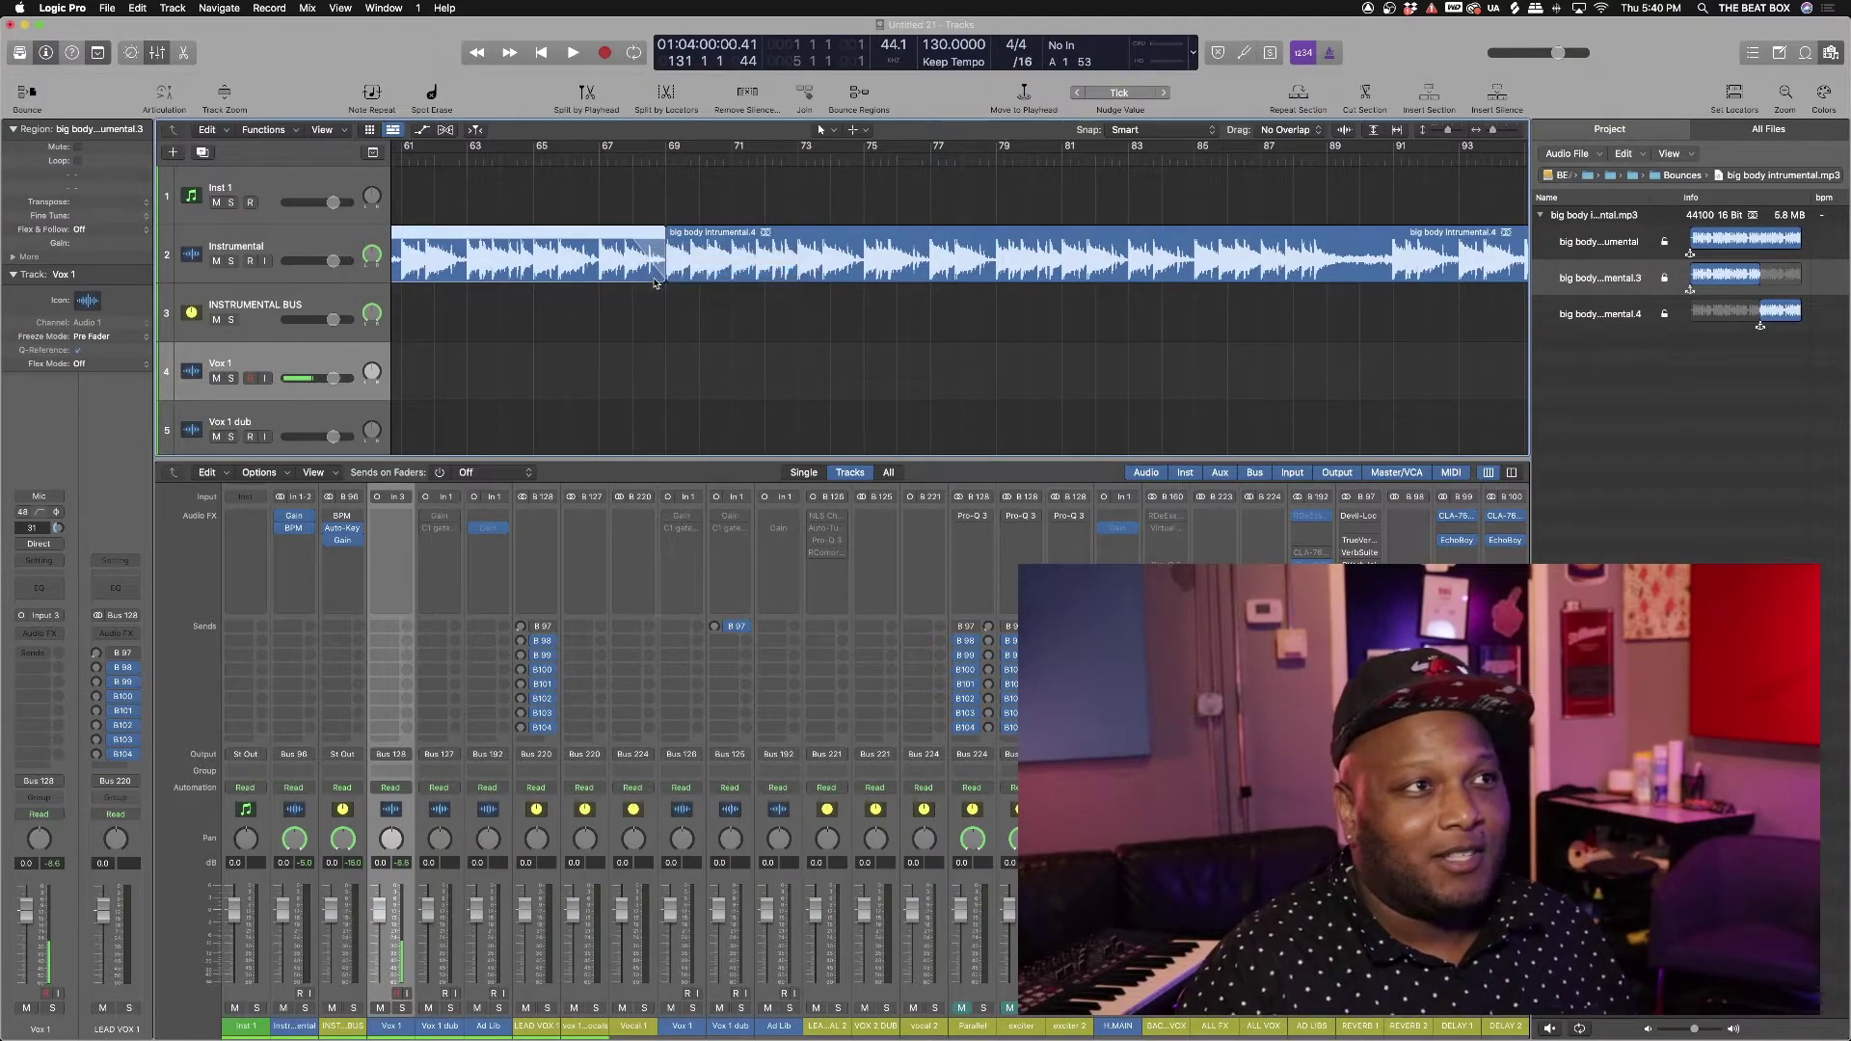
left_click(631, 164)
key("space")
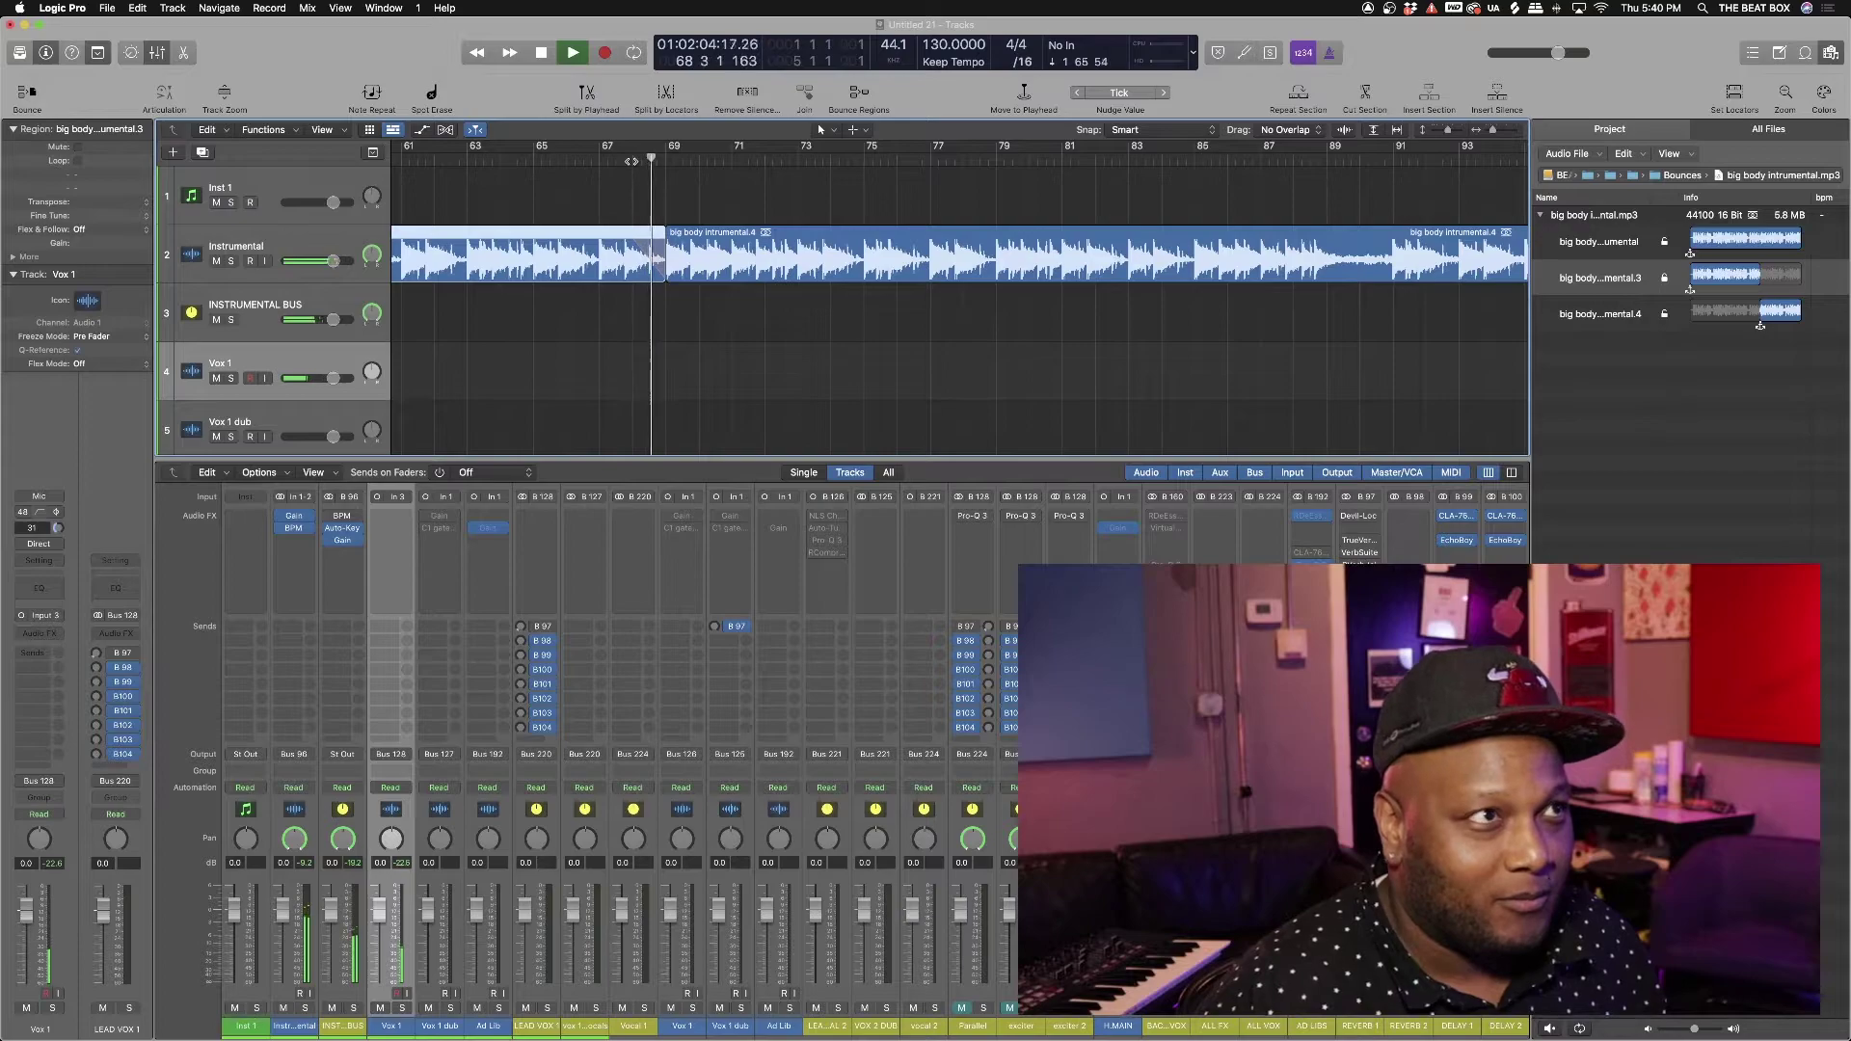